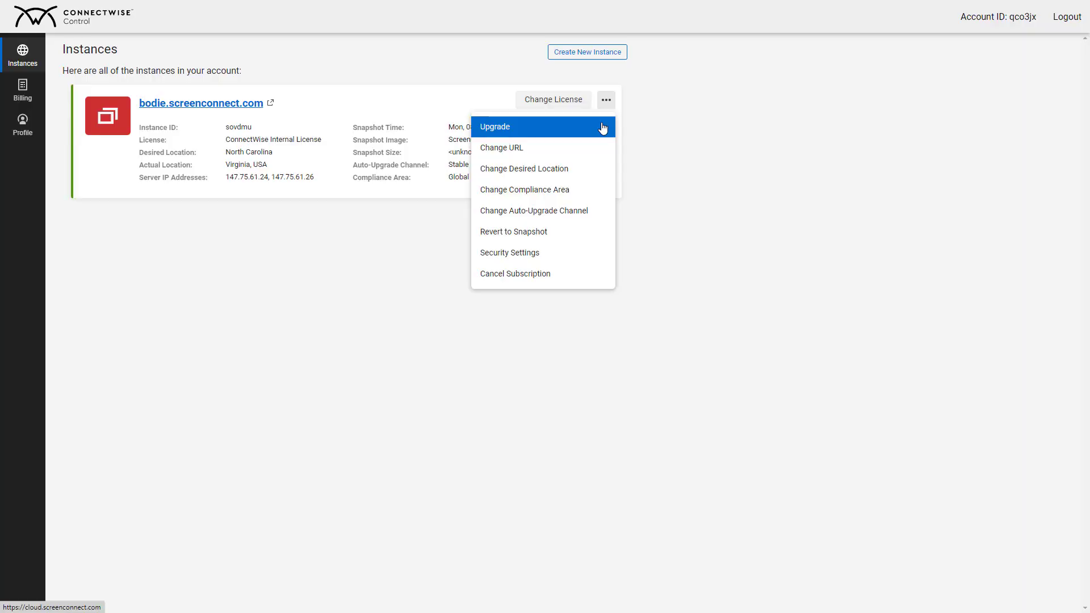
Step: Upgrade bodie.screenconnect.com to ScreenConnect version 22.7.8783.8255 - Canary
left_click(601, 128)
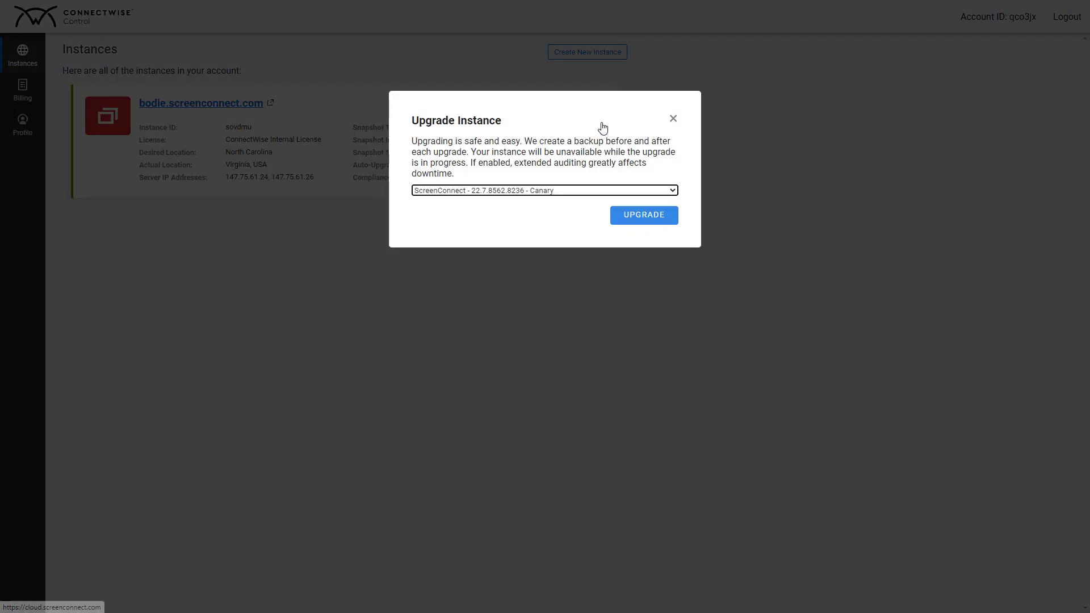
left_click(672, 191)
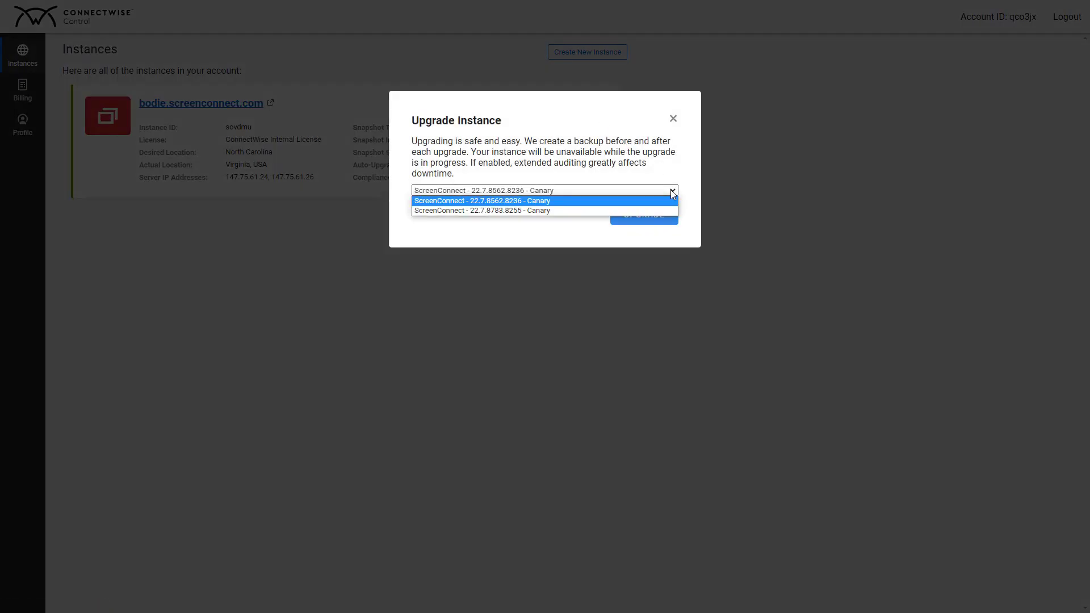
left_click(670, 211)
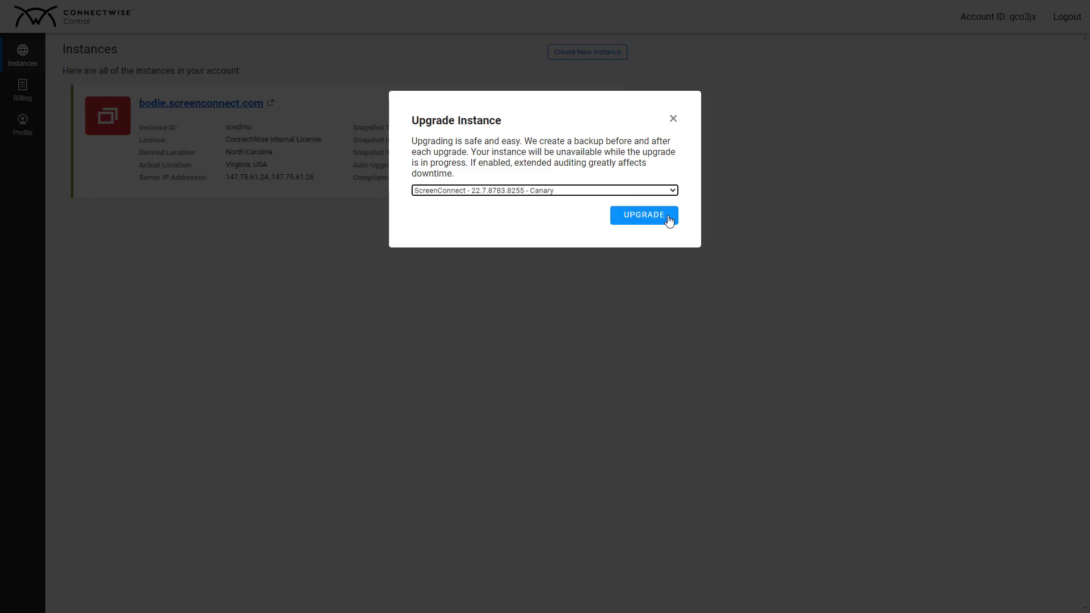
left_click(669, 222)
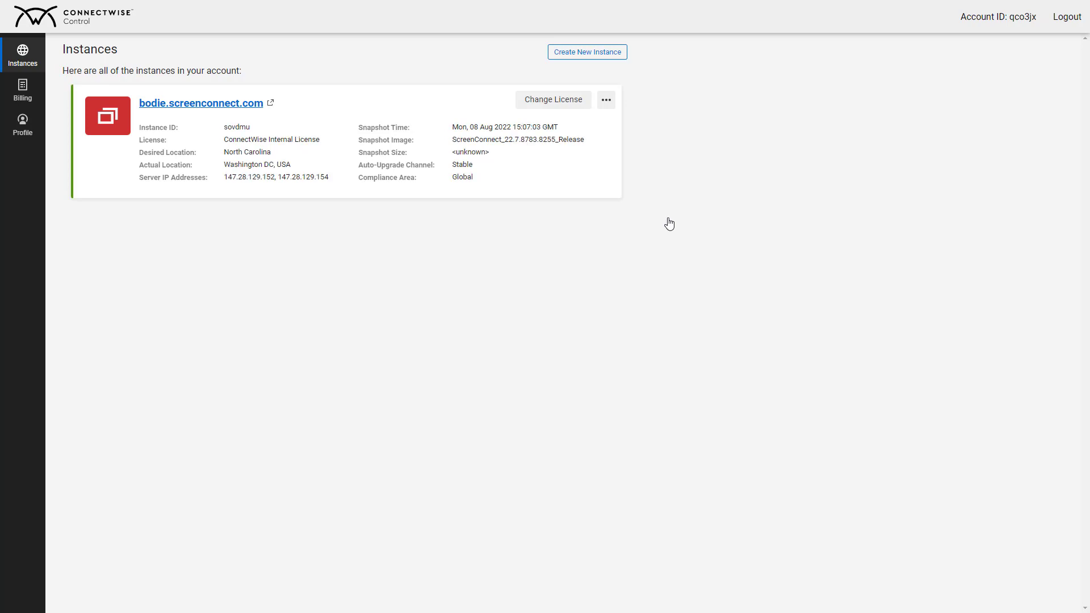
Step: Change the instance hostname from bodie to bode via Change URL
left_click(604, 100)
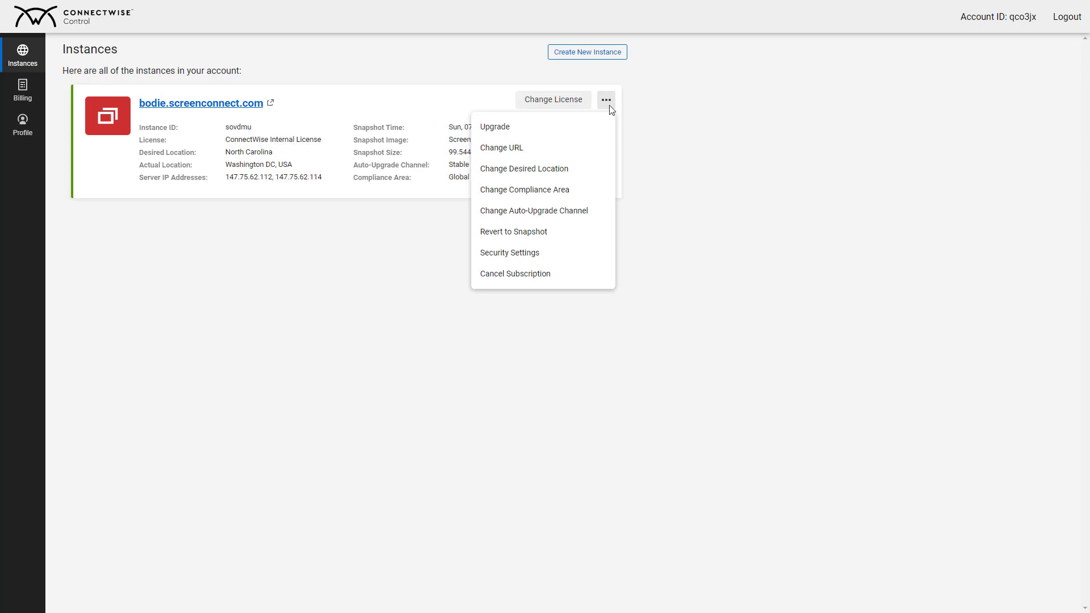
left_click(606, 148)
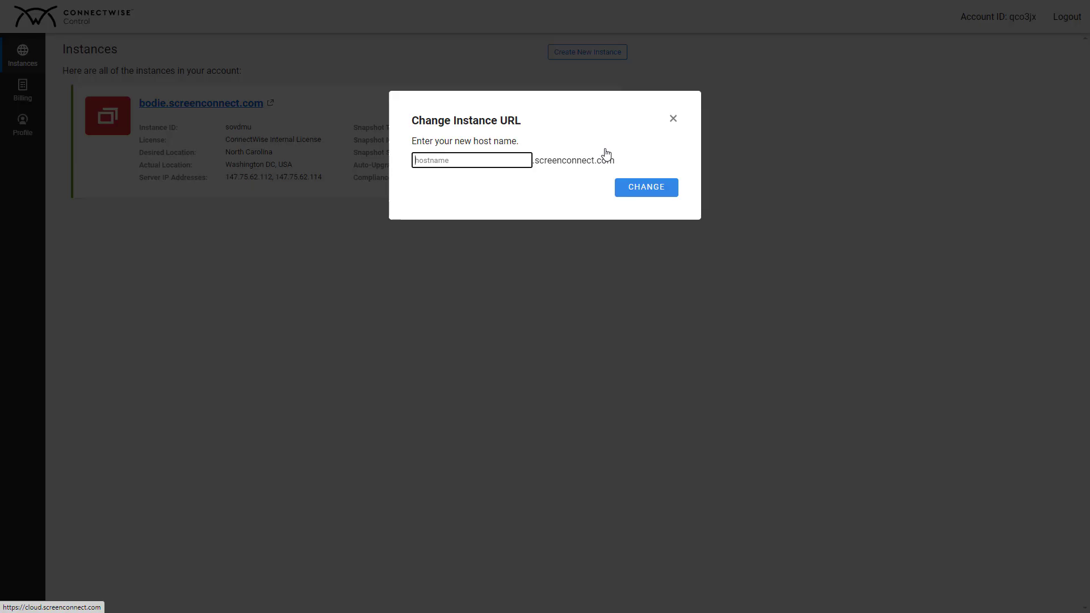
type("bode")
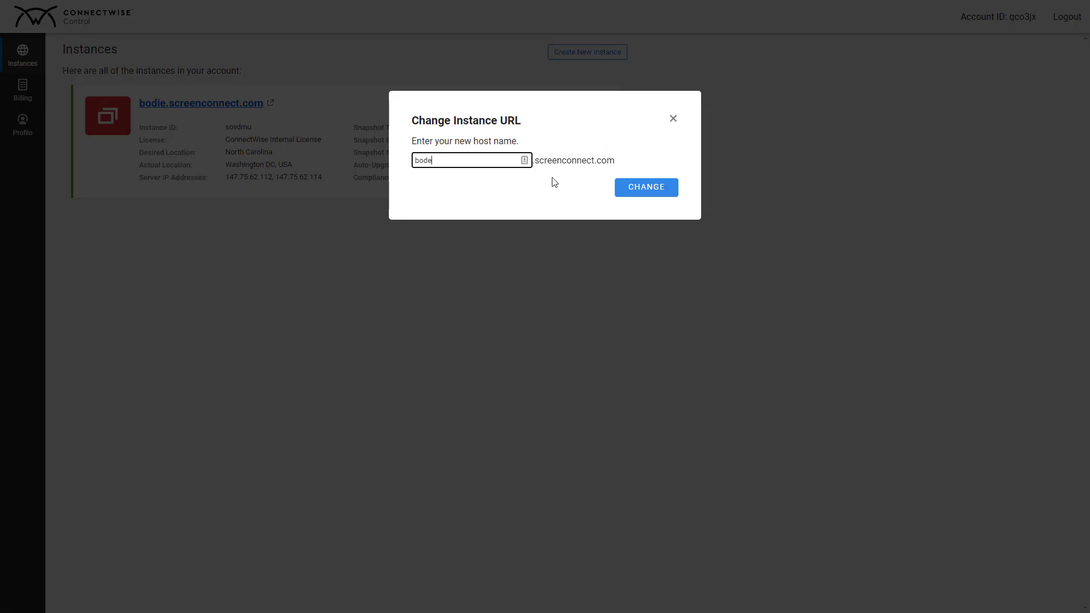
left_click(628, 200)
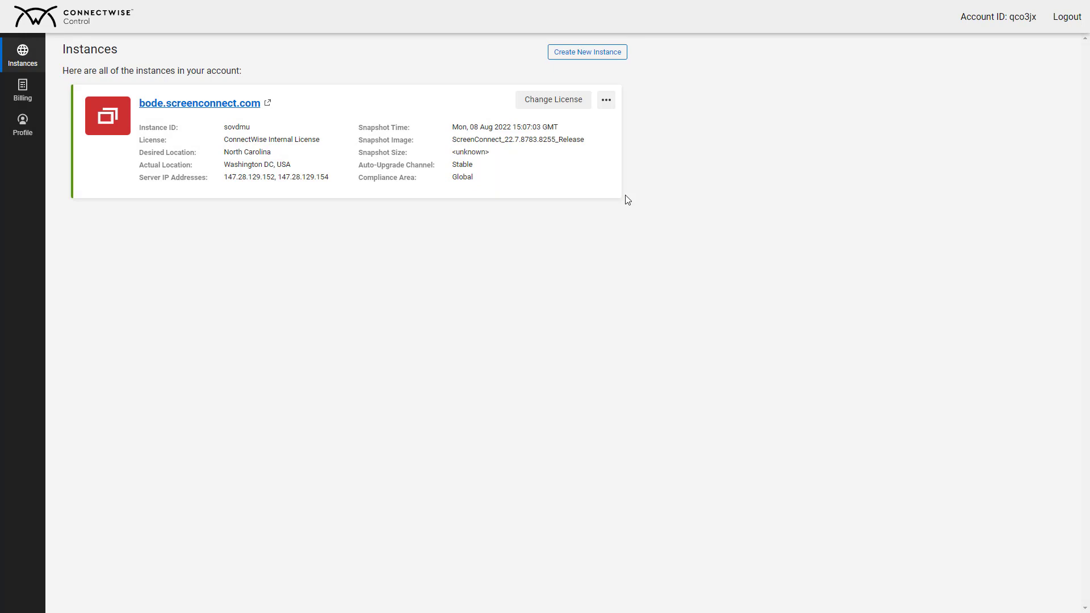
Step: Drag bode's desired location marker from North Carolina to Austria and apply it
left_click(607, 102)
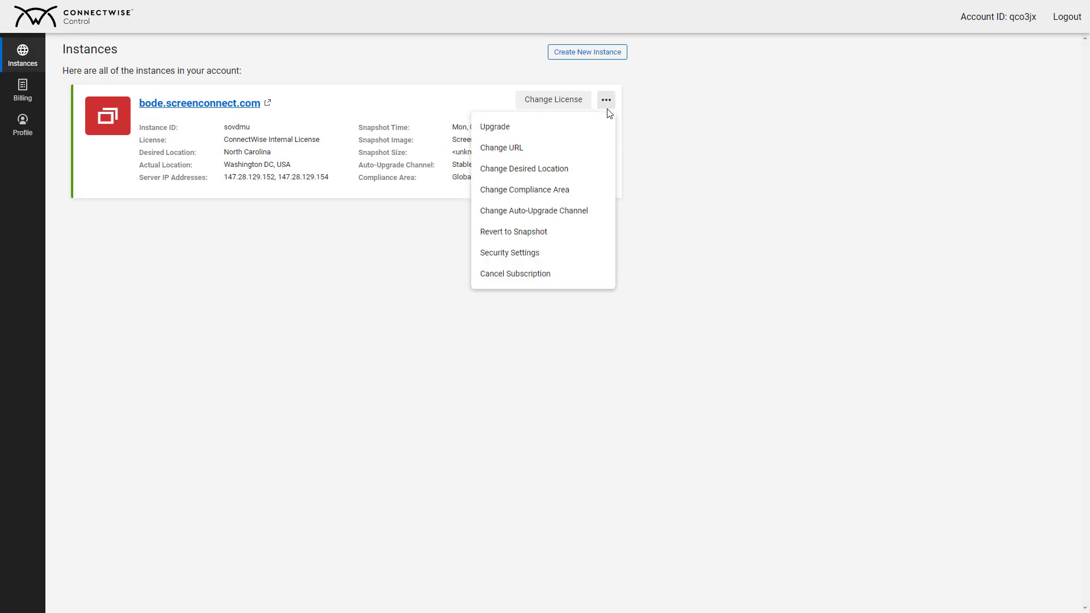
left_click(592, 175)
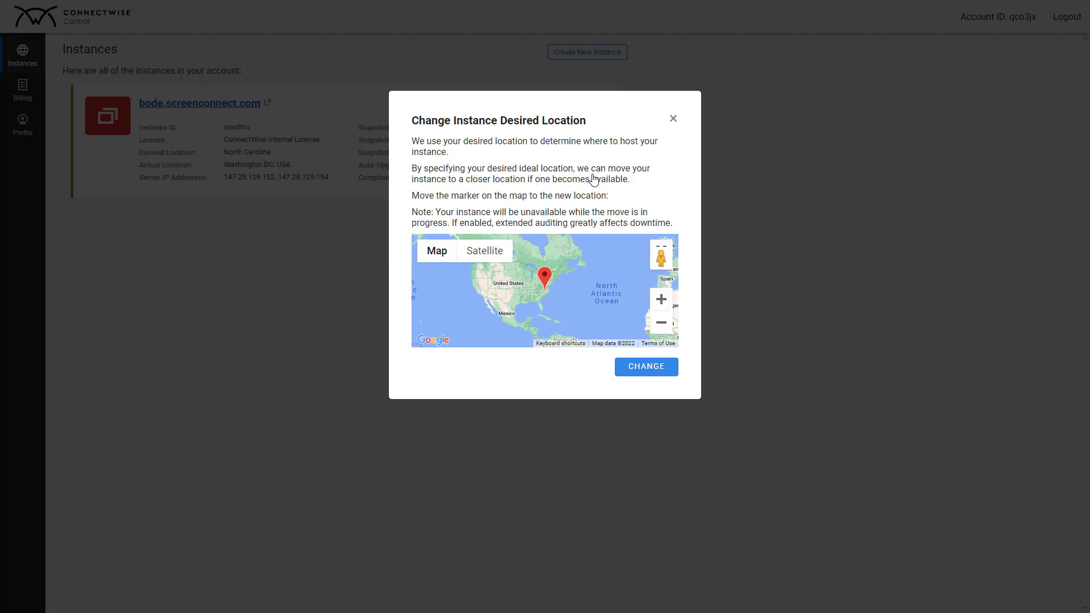
mouse_move(543, 275)
left_mouse_down()
mouse_move(664, 272)
mouse_move(587, 295)
left_mouse_up()
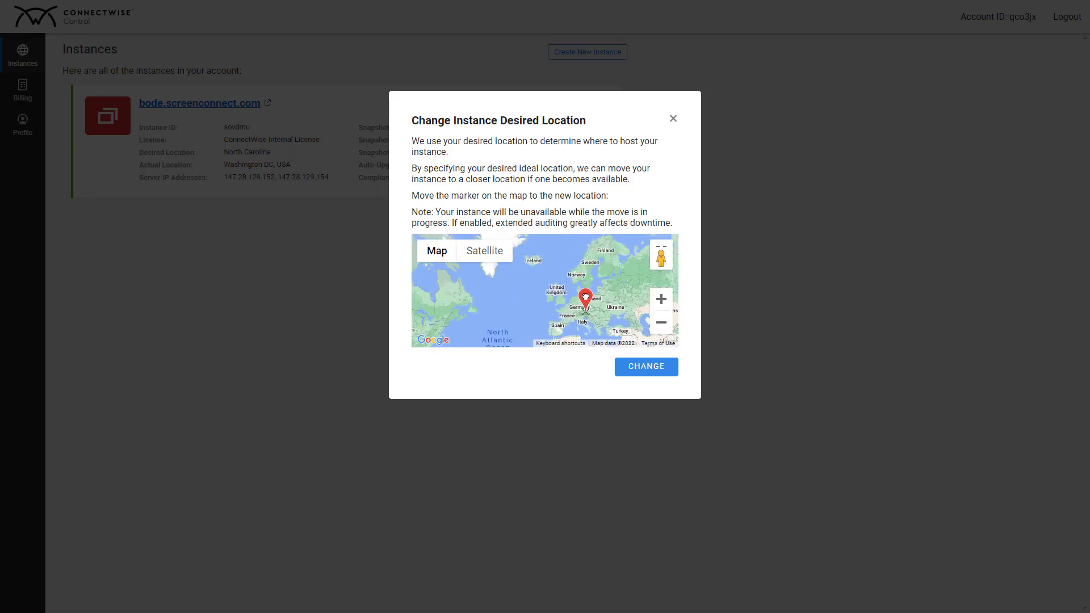
left_click(650, 372)
left_click(606, 100)
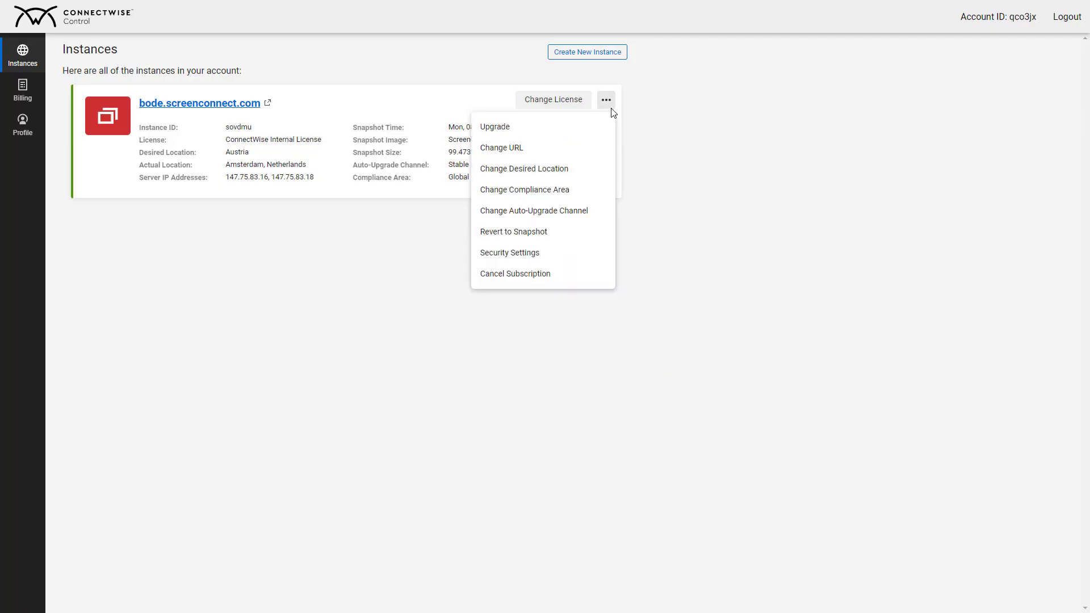
Step: Set bode's compliance area to European Union instead of Global
left_click(592, 191)
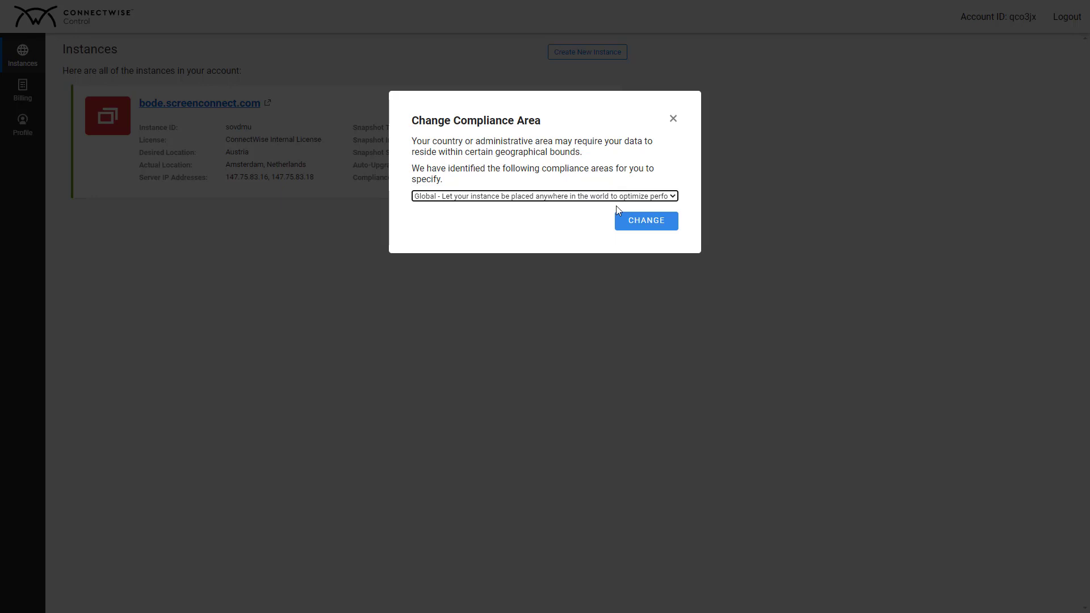
left_click(673, 196)
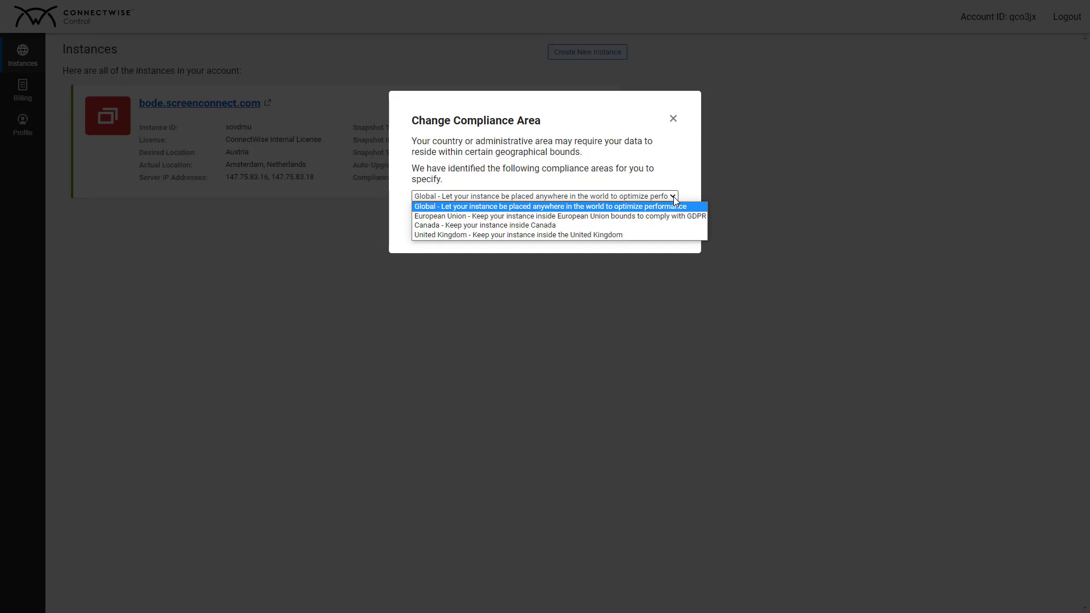
left_click(672, 217)
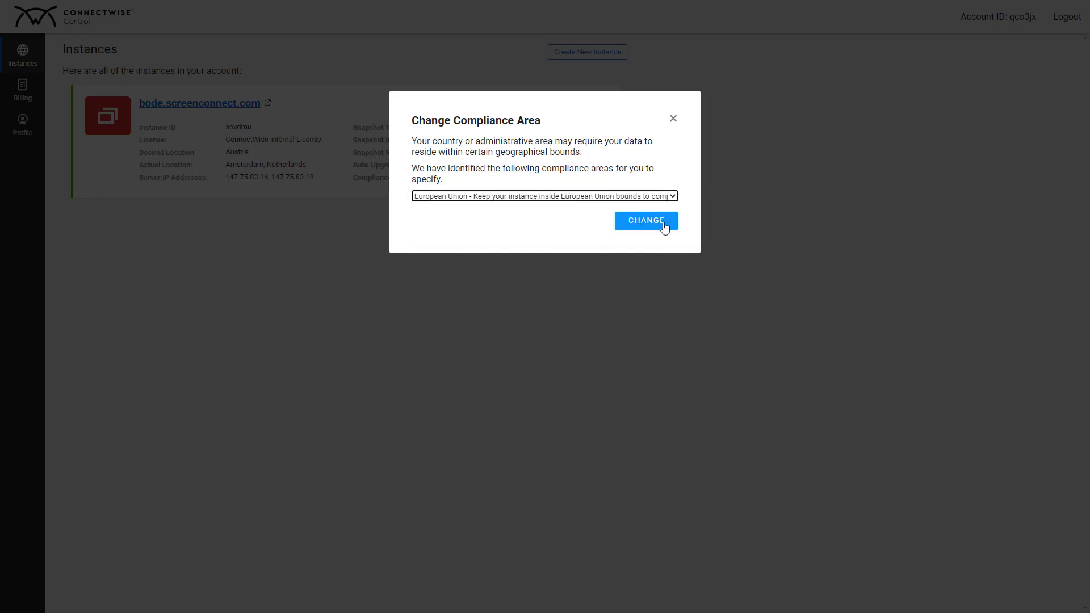
left_click(665, 225)
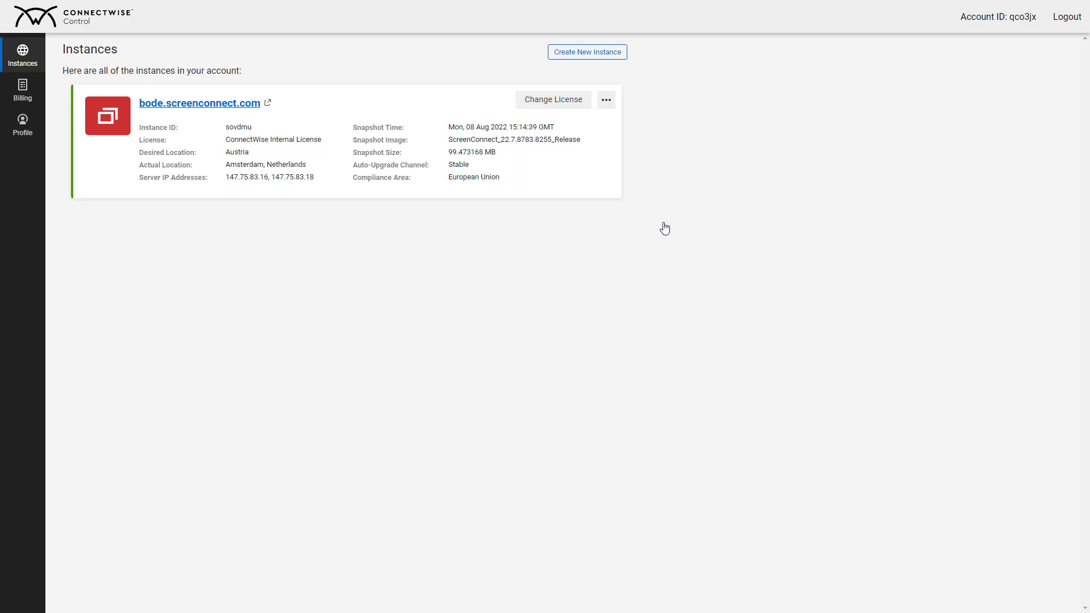
Step: Select the Preview auto-upgrade channel for bode and save it
left_click(611, 103)
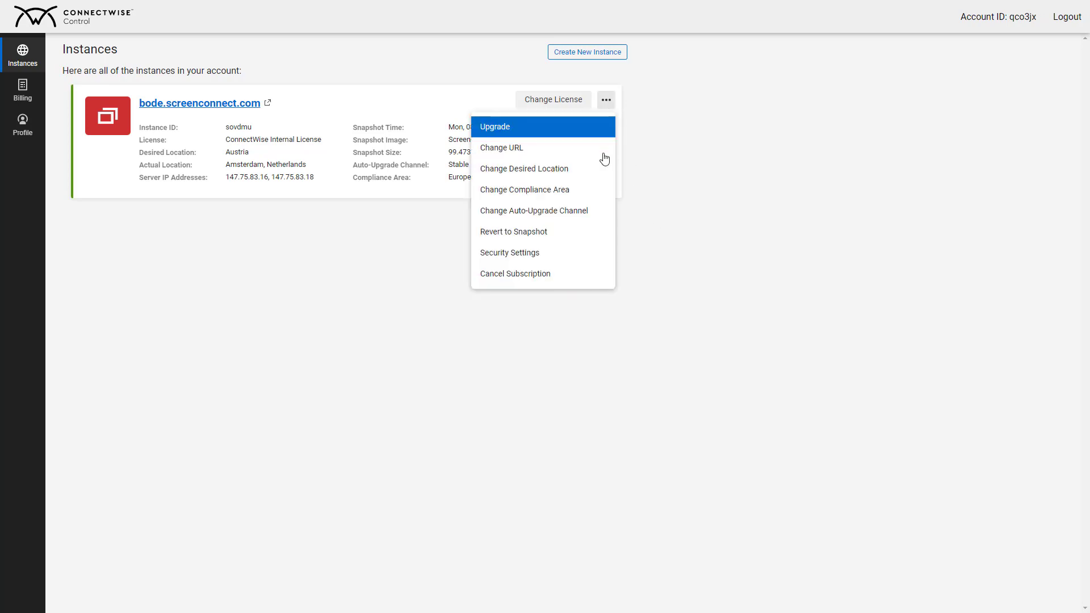
left_click(599, 214)
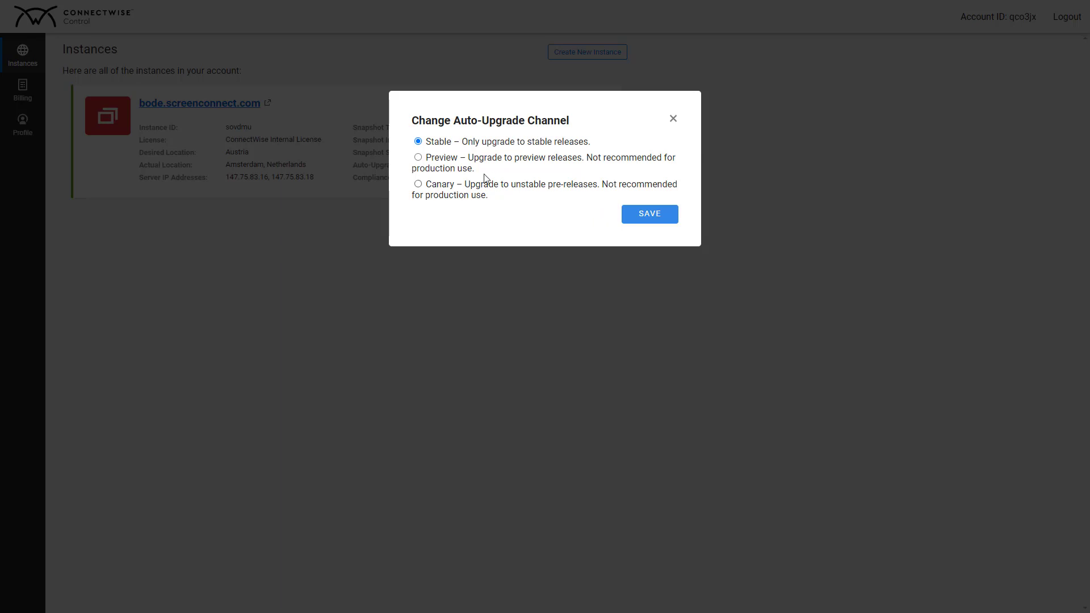
left_click(421, 162)
left_click(630, 221)
left_click(605, 101)
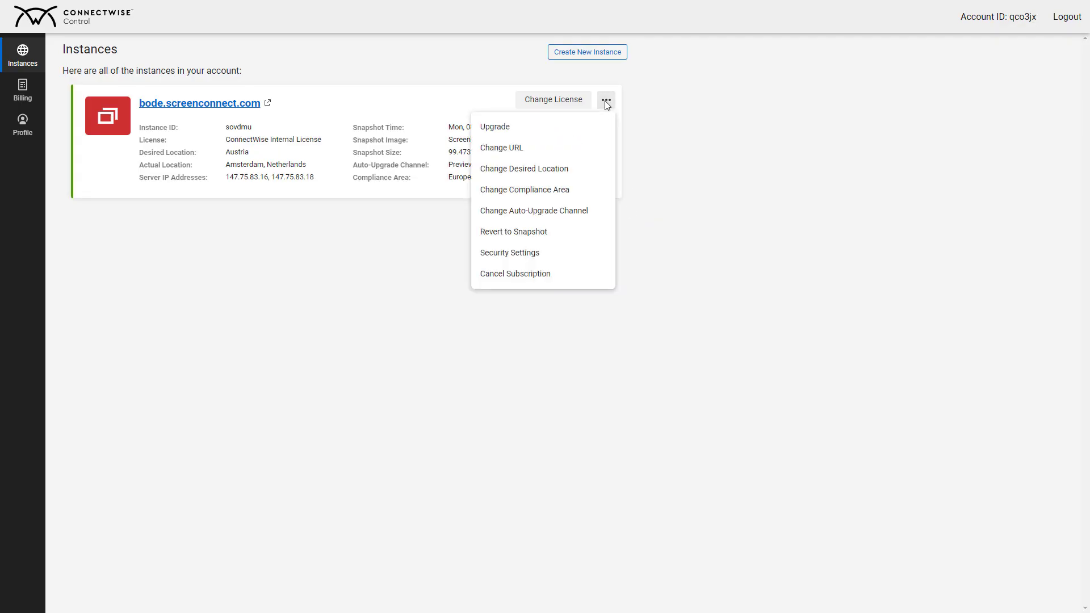
Step: Revert bode to its 08/08/2022 15:06:45 snapshot
left_click(573, 232)
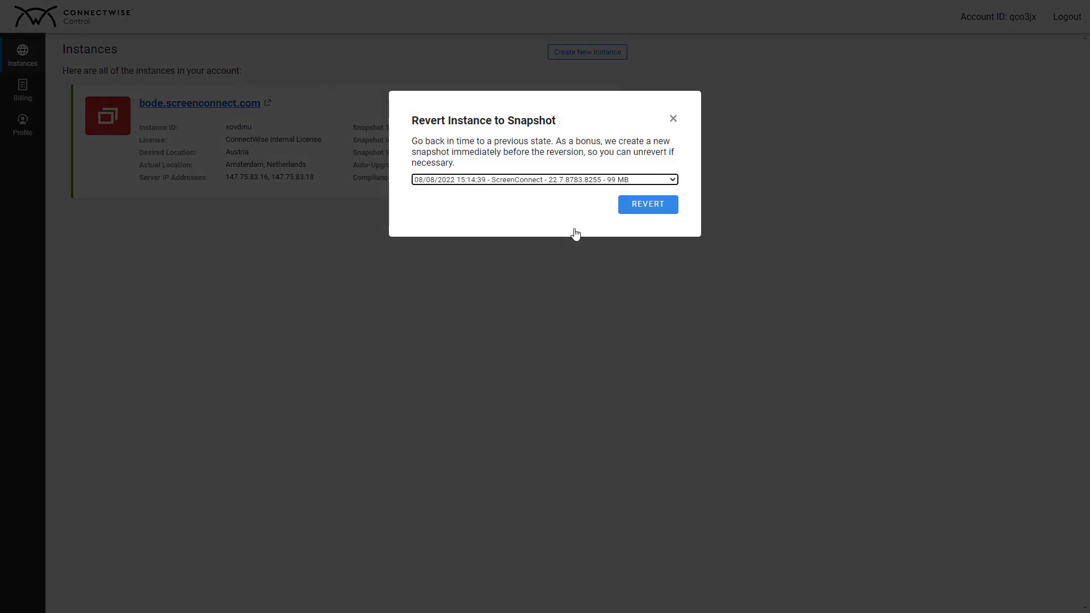
left_click(673, 180)
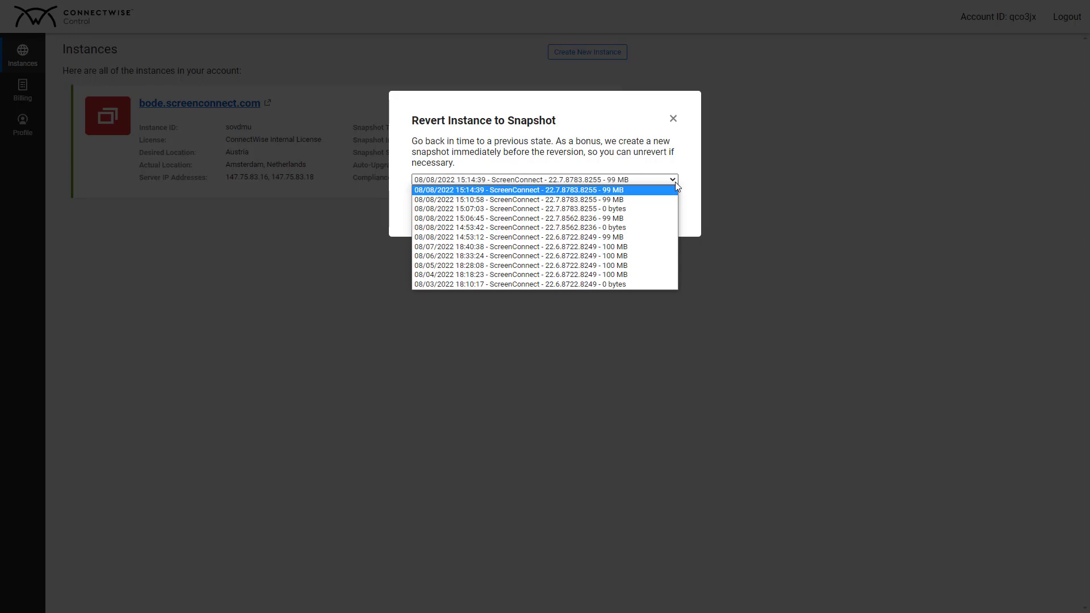
left_click(668, 220)
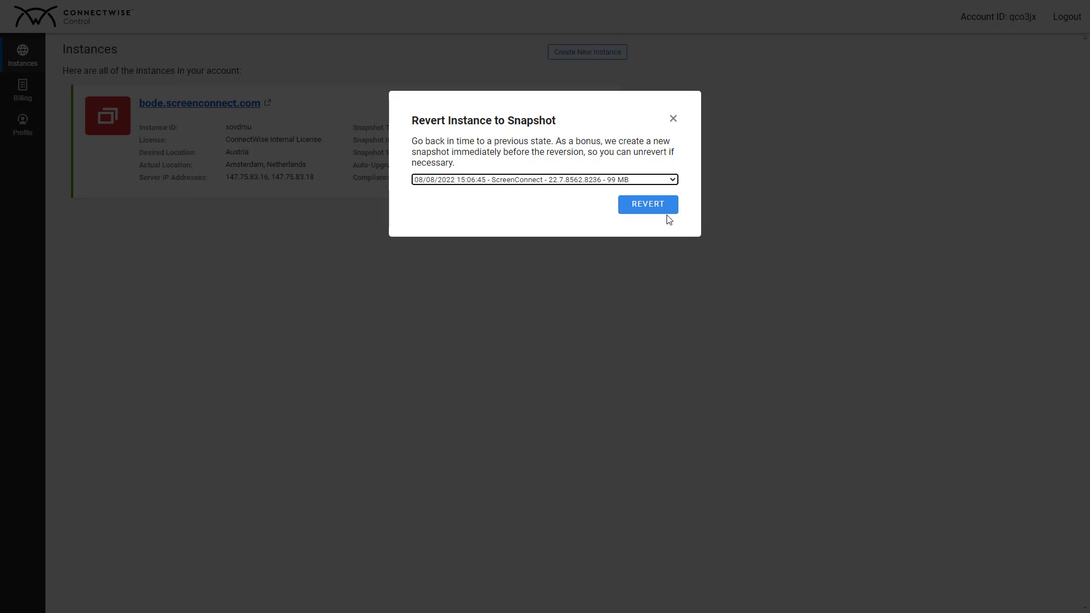
left_click(666, 210)
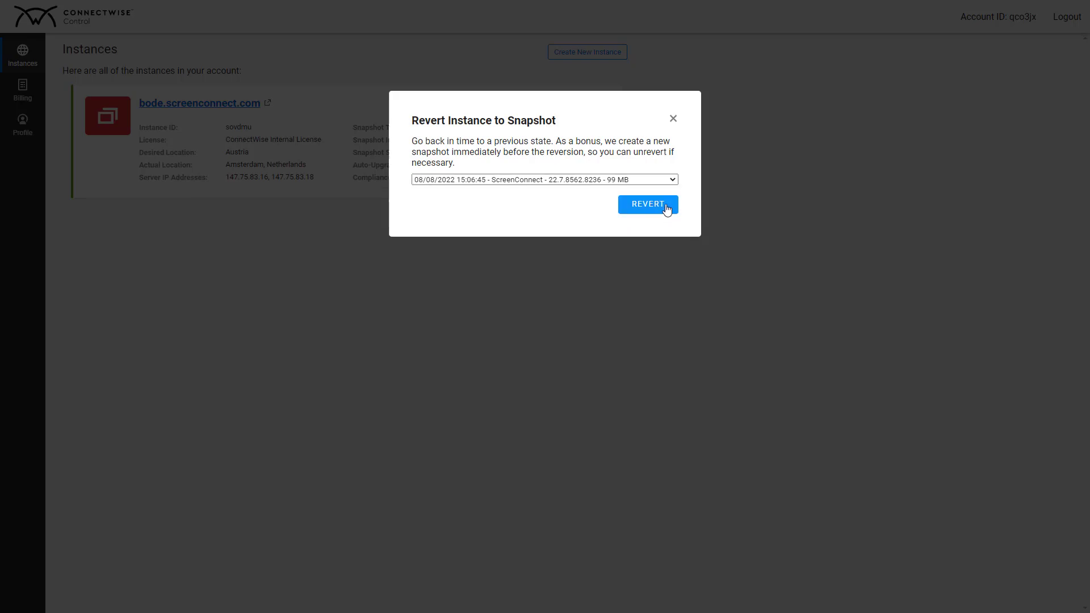
left_click(608, 101)
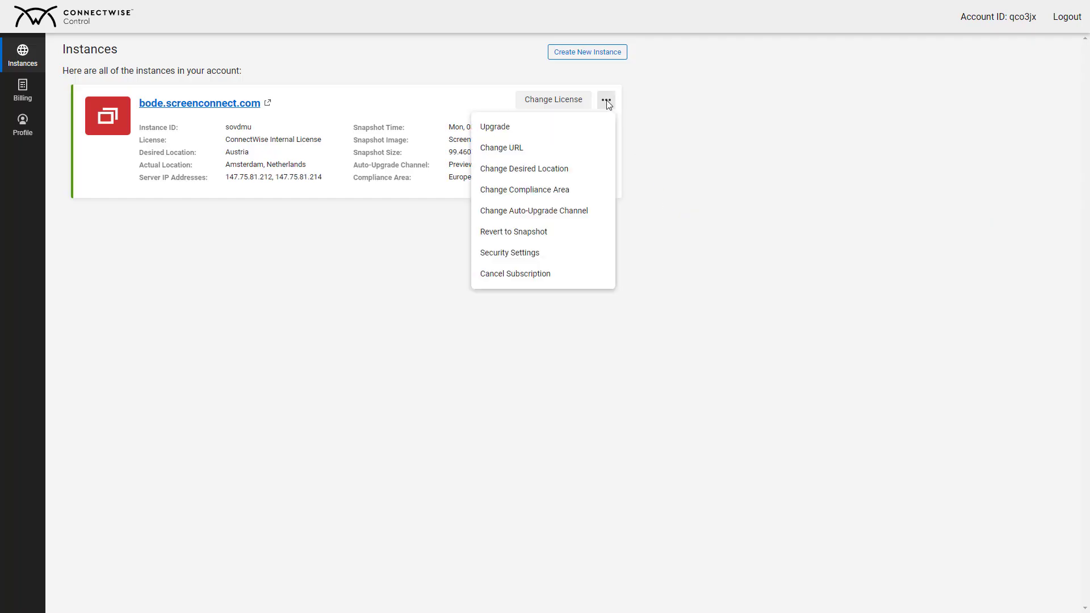
Step: Enable quarantine on detected malicious commands in bode's security settings and save
left_click(594, 253)
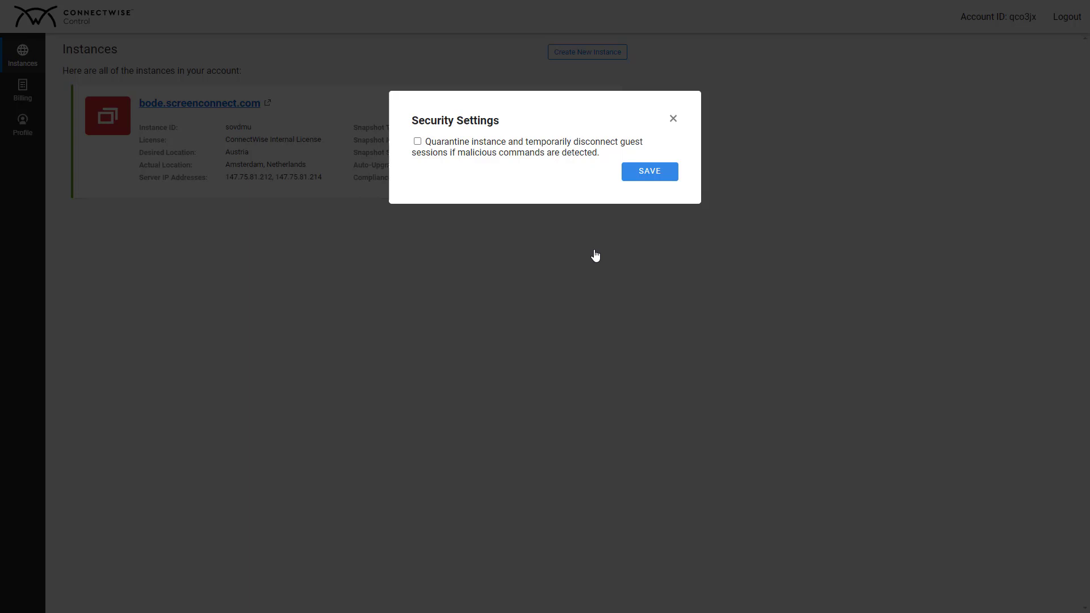
left_click(417, 142)
left_click(672, 119)
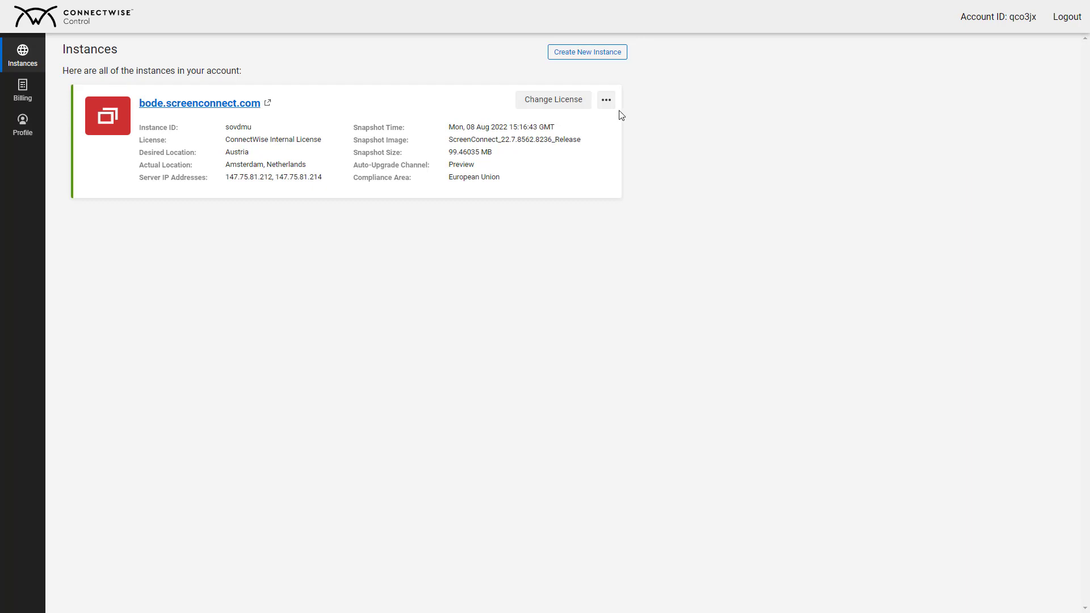
Step: Cancel bode's subscription citing 'I don't use the product enough' with repurchase feedback
left_click(604, 106)
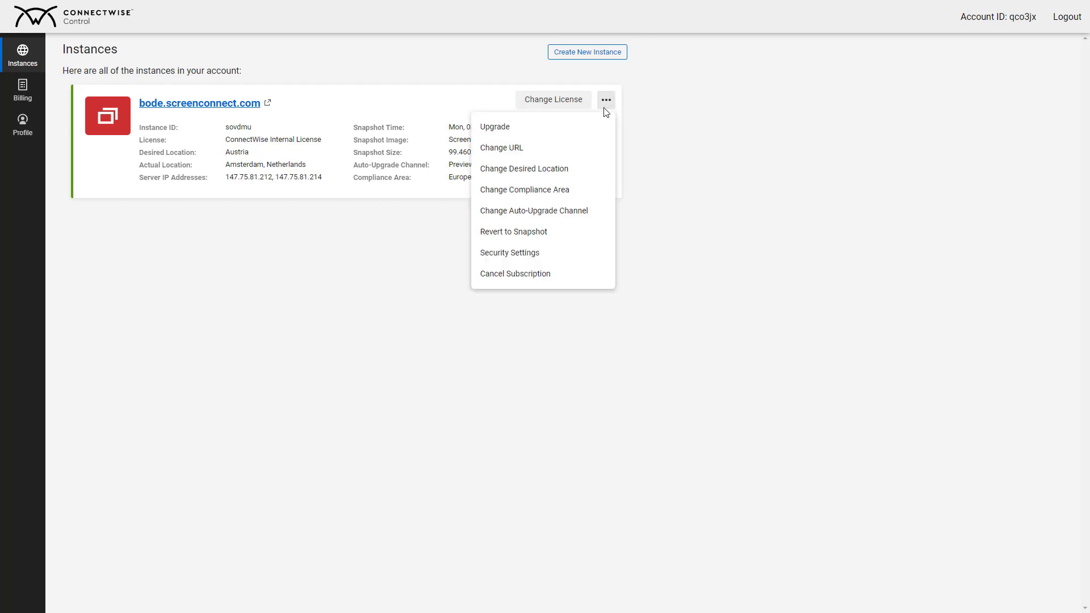
left_click(583, 274)
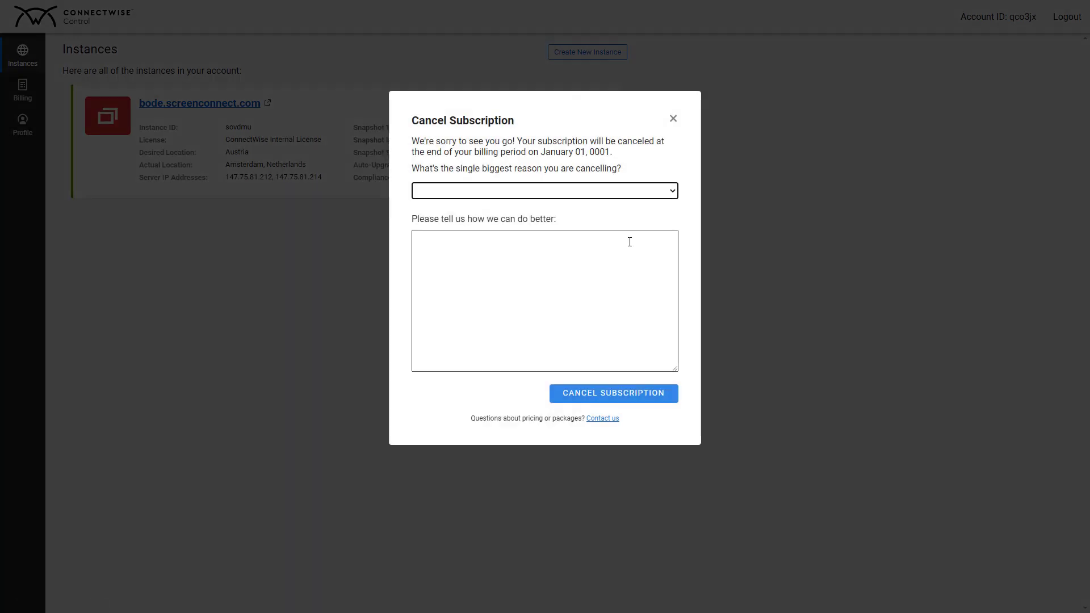
left_click(672, 191)
left_click(666, 267)
type("When I rest")
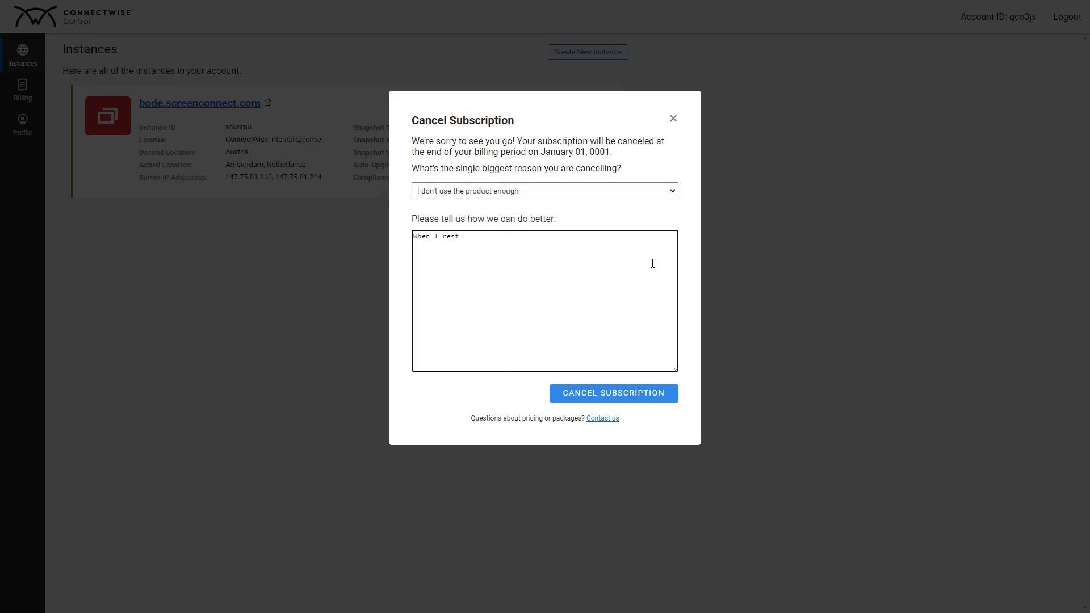
type("art my business, I plan to repurch")
type("ase.")
left_click(649, 397)
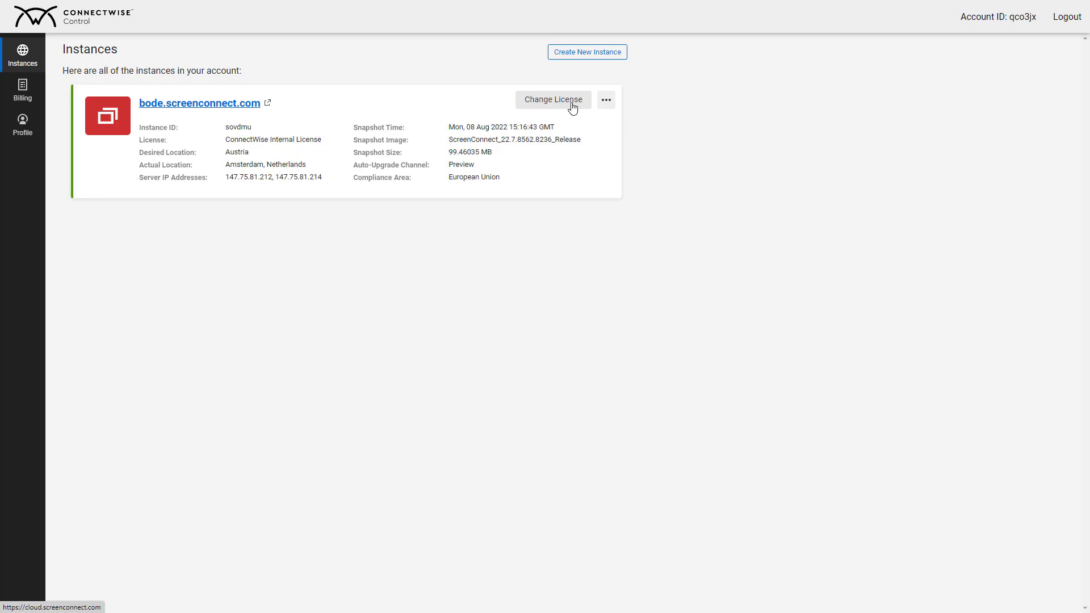
left_click(578, 103)
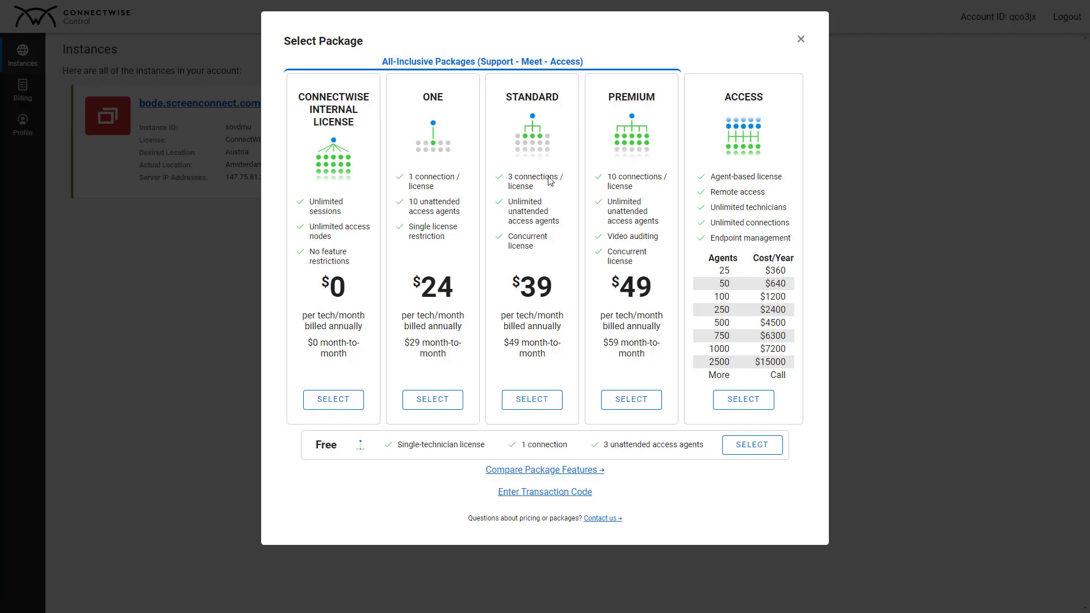
left_click(528, 402)
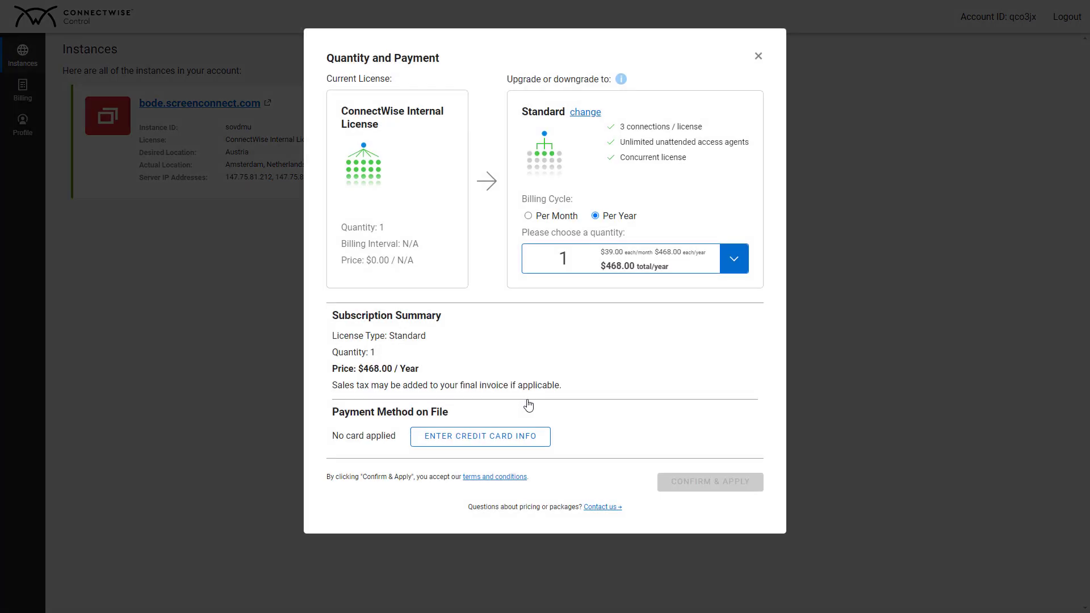
left_click(528, 217)
left_click(726, 267)
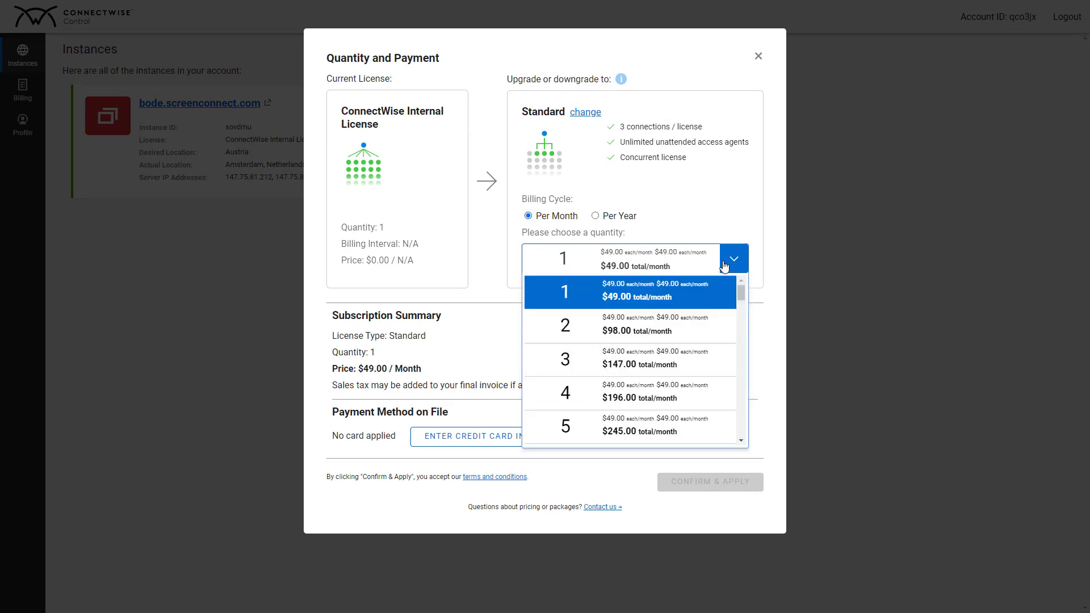
left_click(707, 322)
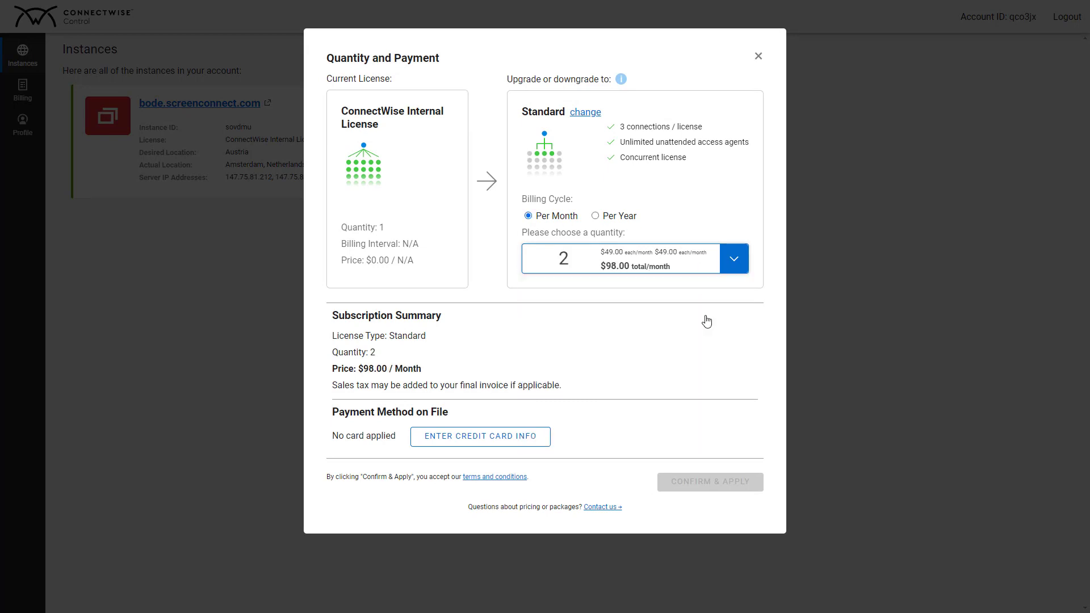
left_click(524, 437)
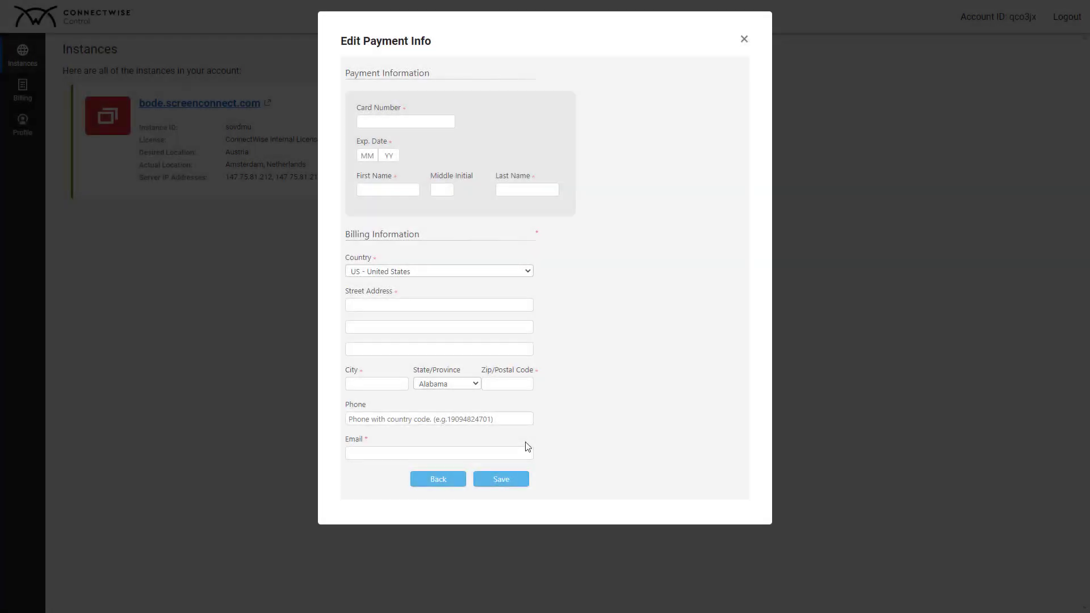
left_click(743, 39)
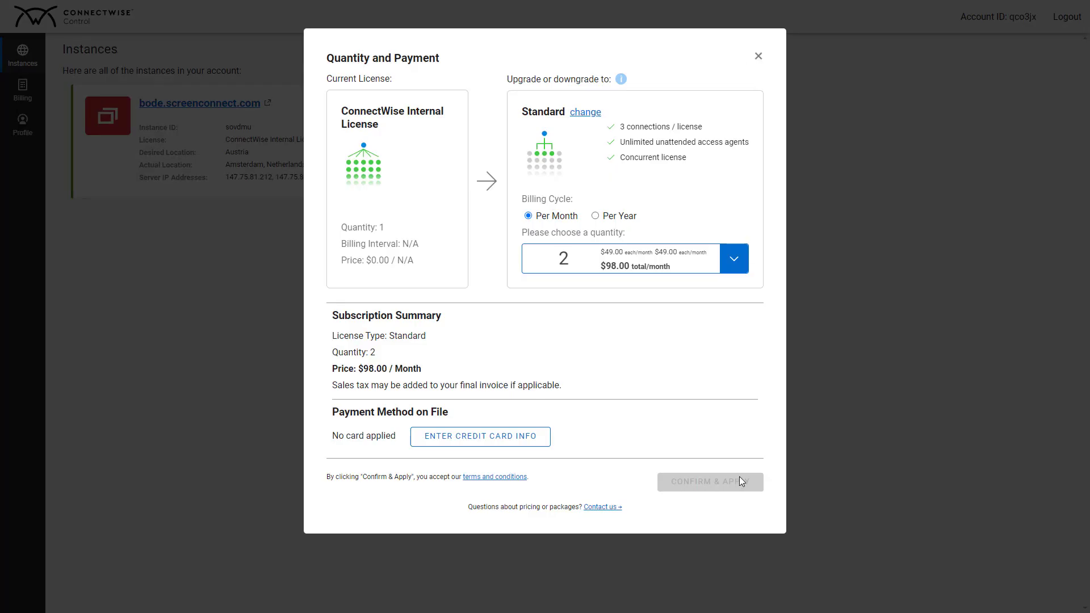
left_click(756, 58)
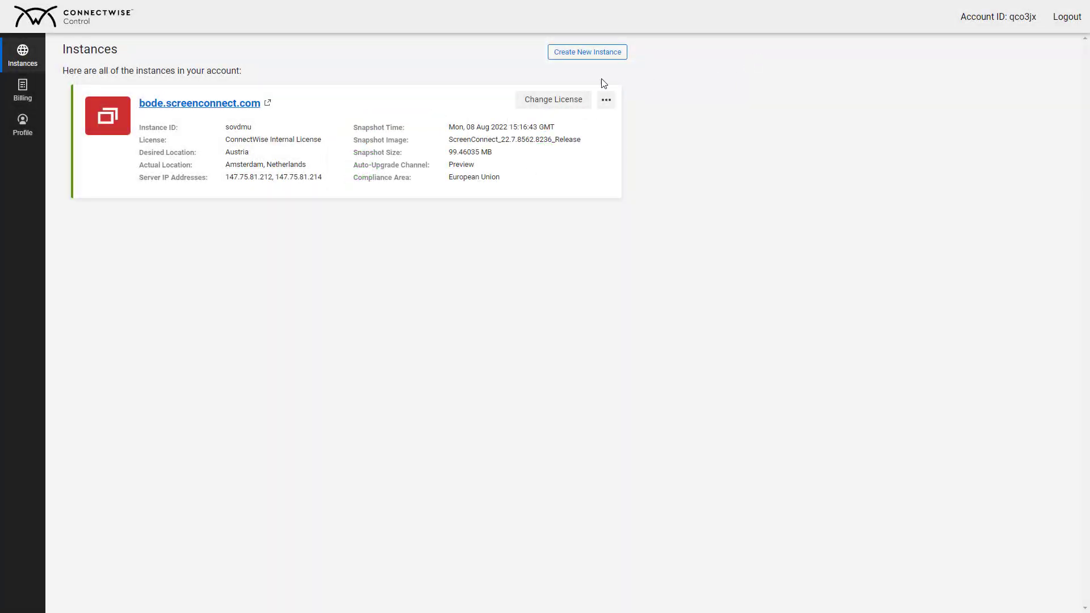
Step: Create a new instance with the hostname 'jules'
left_click(588, 52)
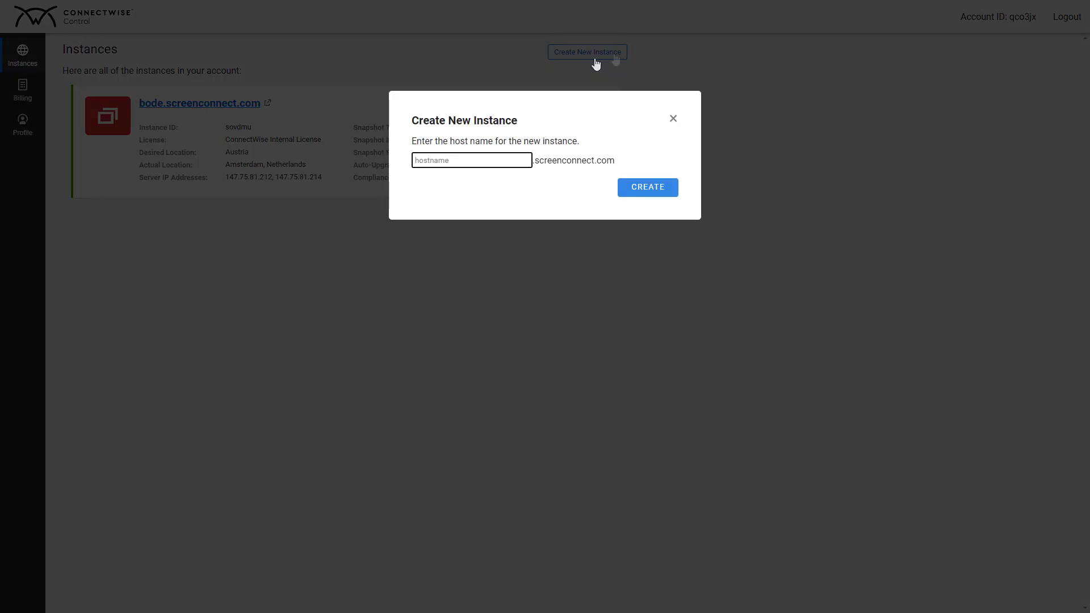
type("ju")
type("les")
left_click(646, 190)
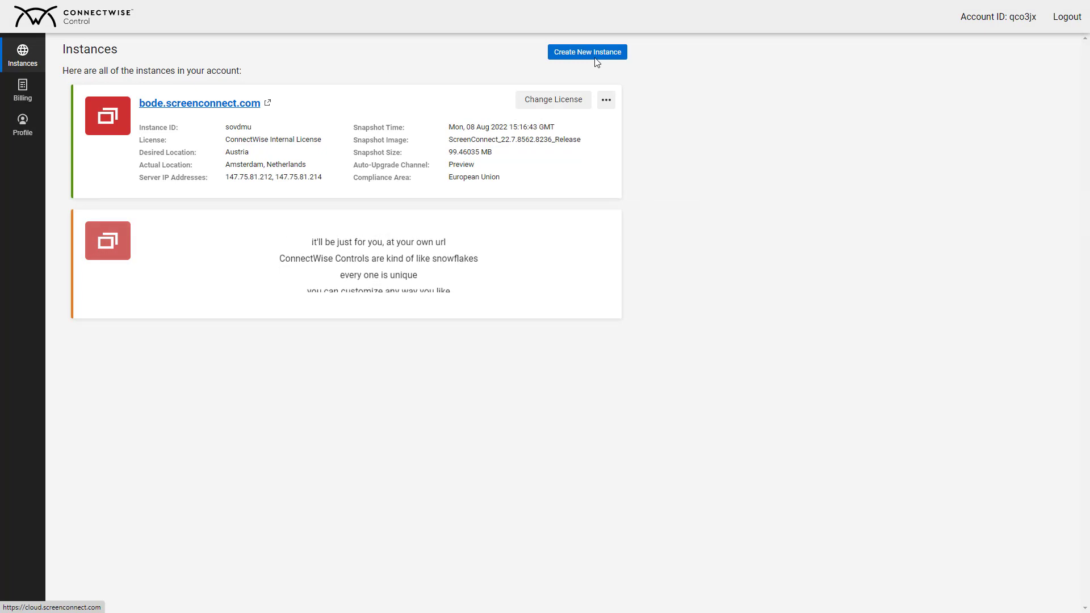
Step: Terminate the jules.screenconnect.com instance and confirm the termination
left_click(605, 226)
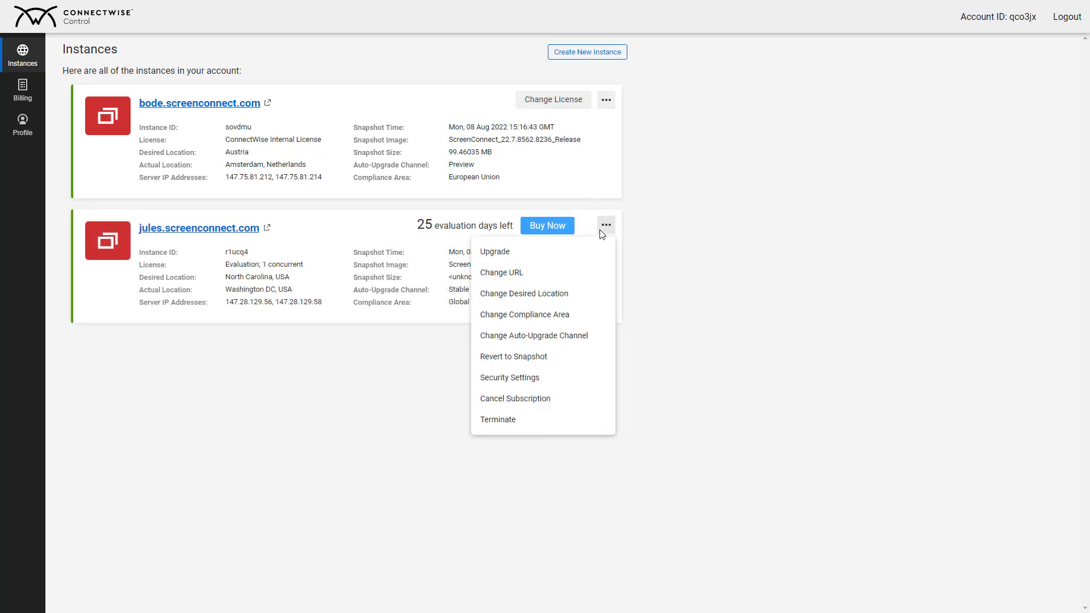
left_click(605, 420)
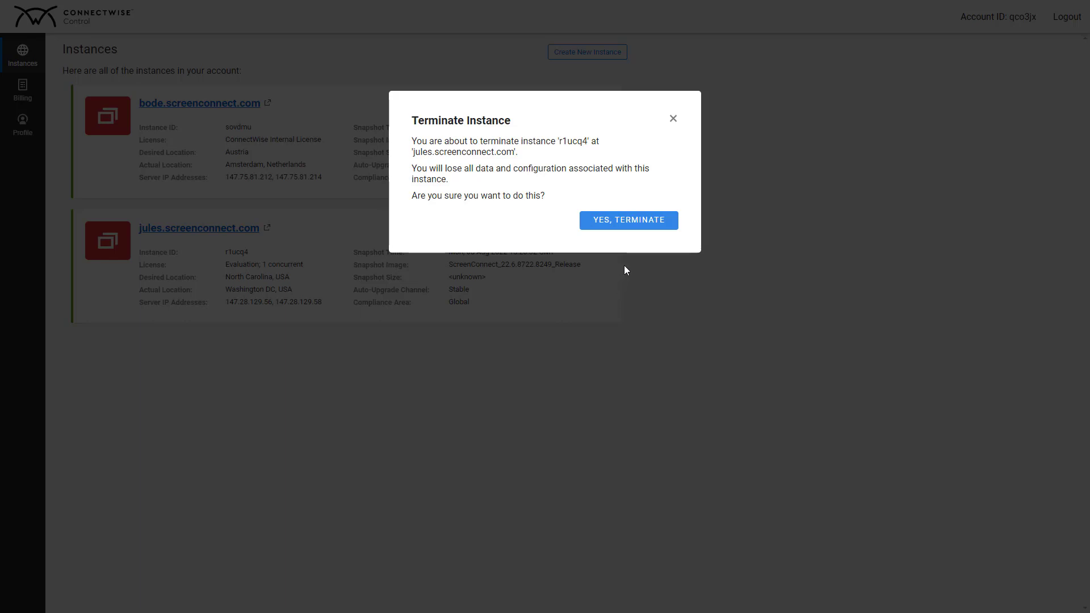
left_click(640, 226)
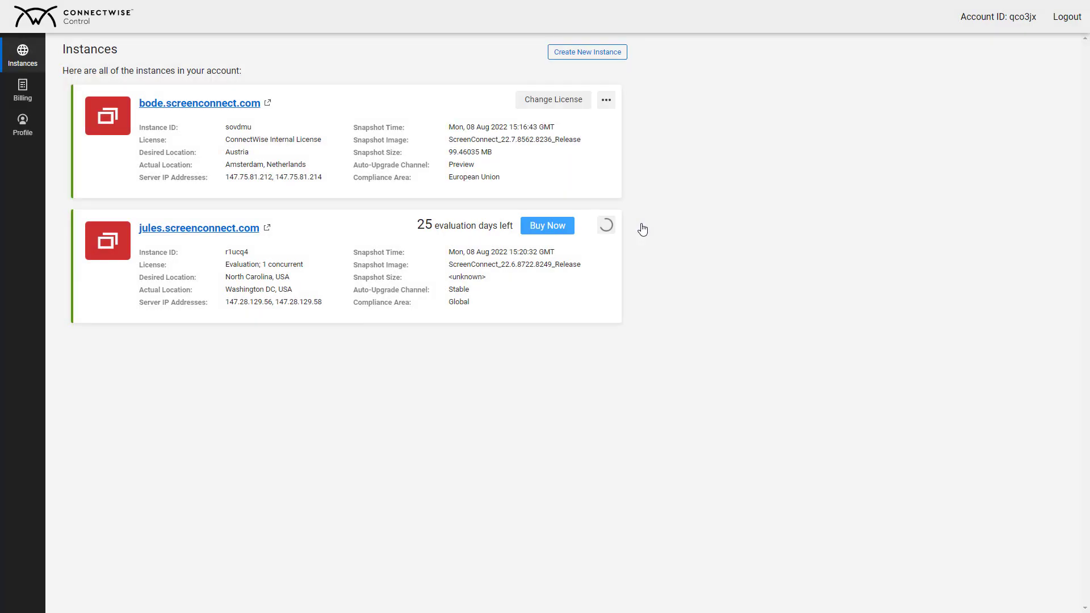